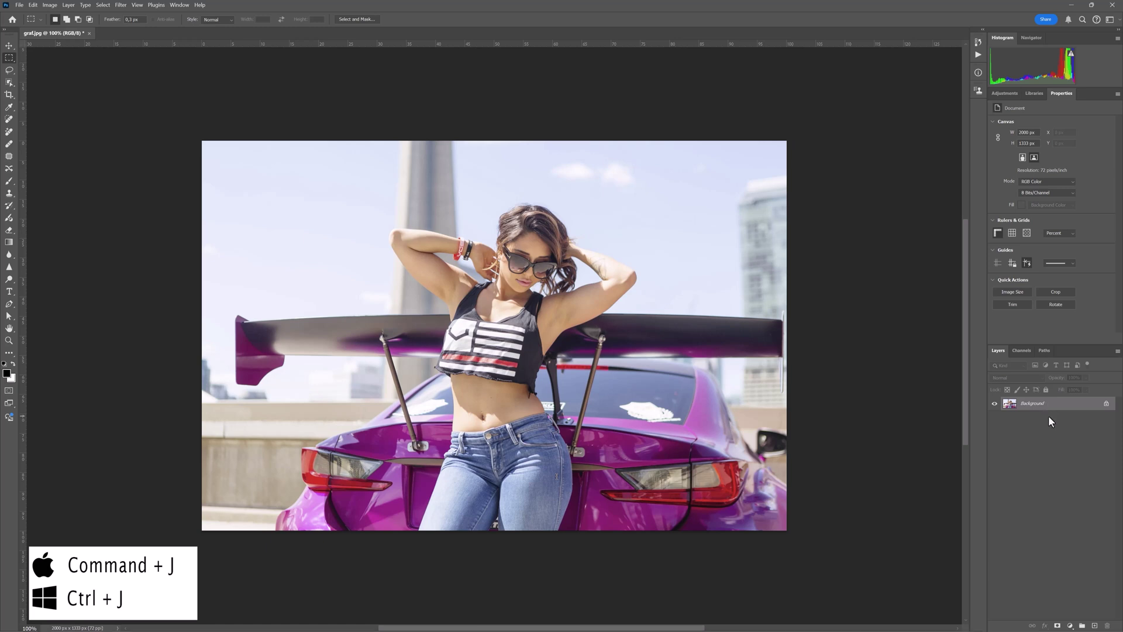
# Step: Duplicate the Background to Layer 1 and convert Layer 1 into a smart object
pyautogui.hotkey('ctrl', 'j')
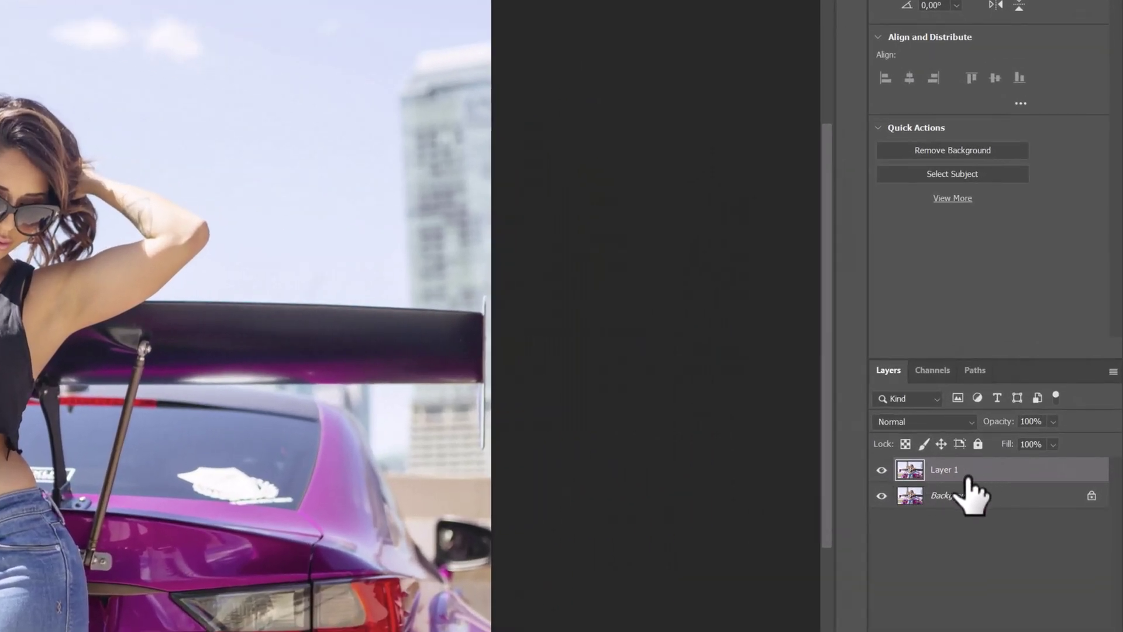
pyautogui.rightClick(997, 469)
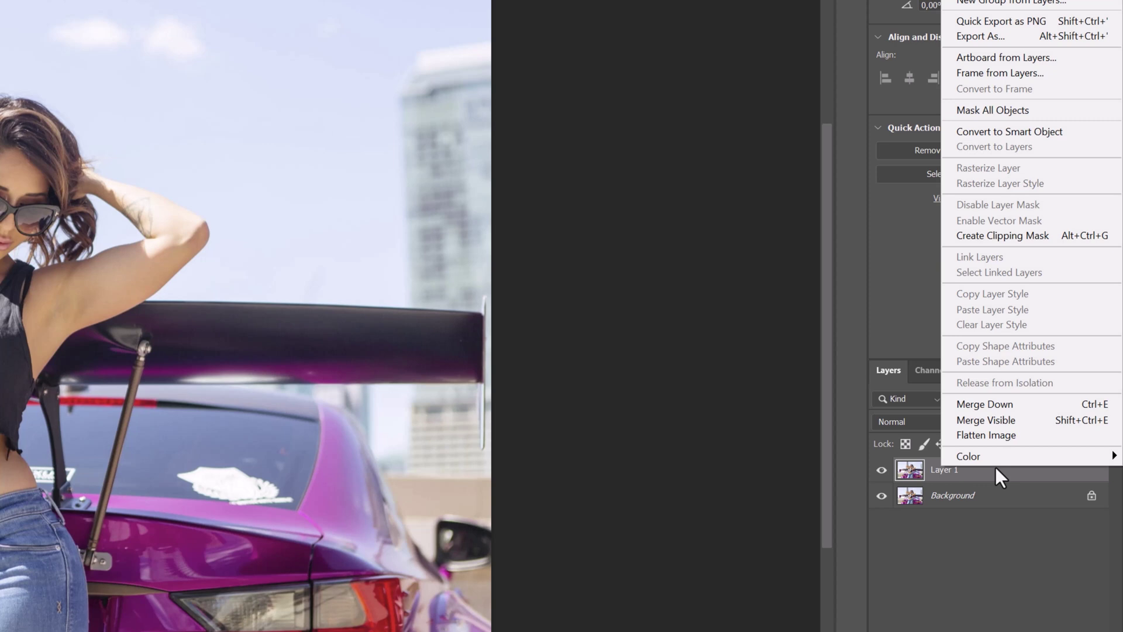
pyautogui.click(1002, 131)
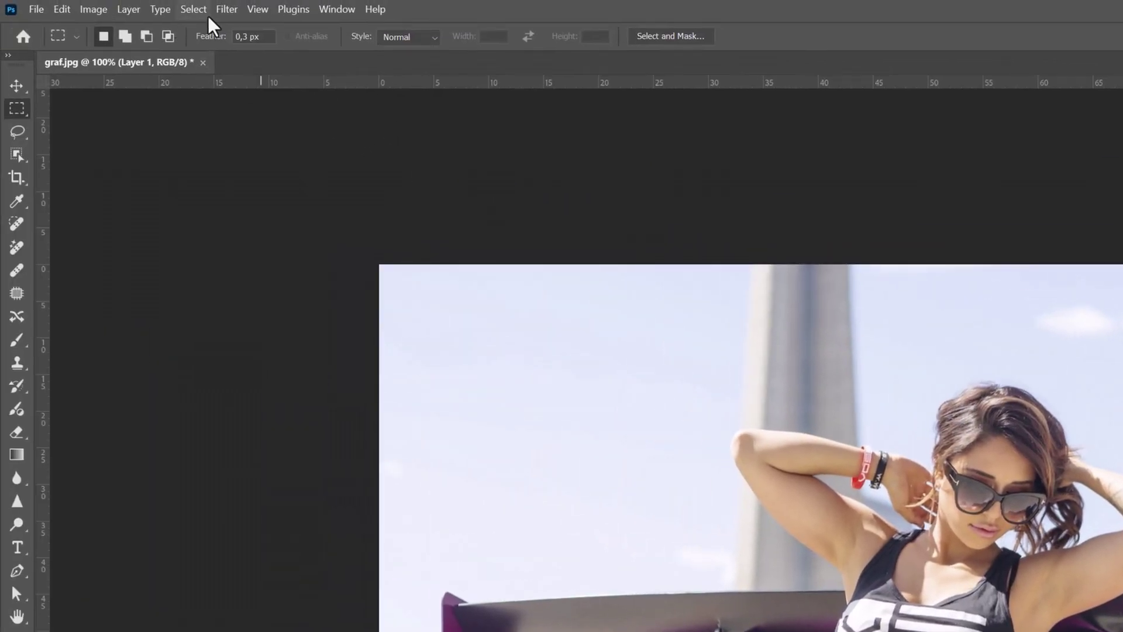
# Step: Open Filter > Neural Filters for the Layer 1 smart object
pyautogui.click(226, 9)
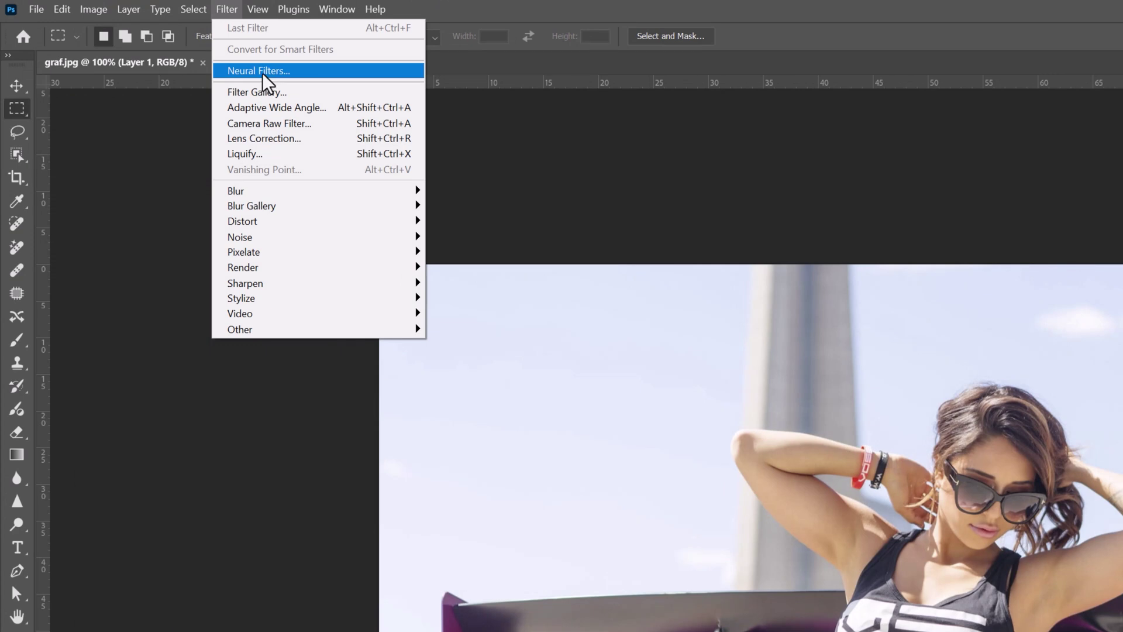
pyautogui.click(262, 75)
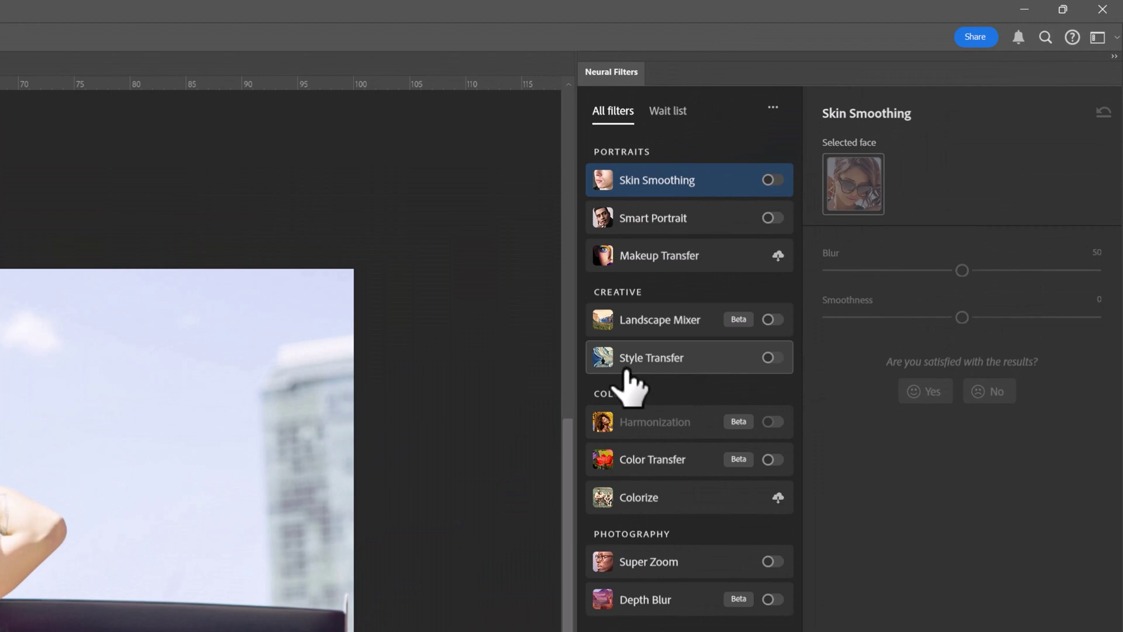
# Step: Enable Style Transfer and choose the colourful portrait preset from Image styles
pyautogui.click(698, 368)
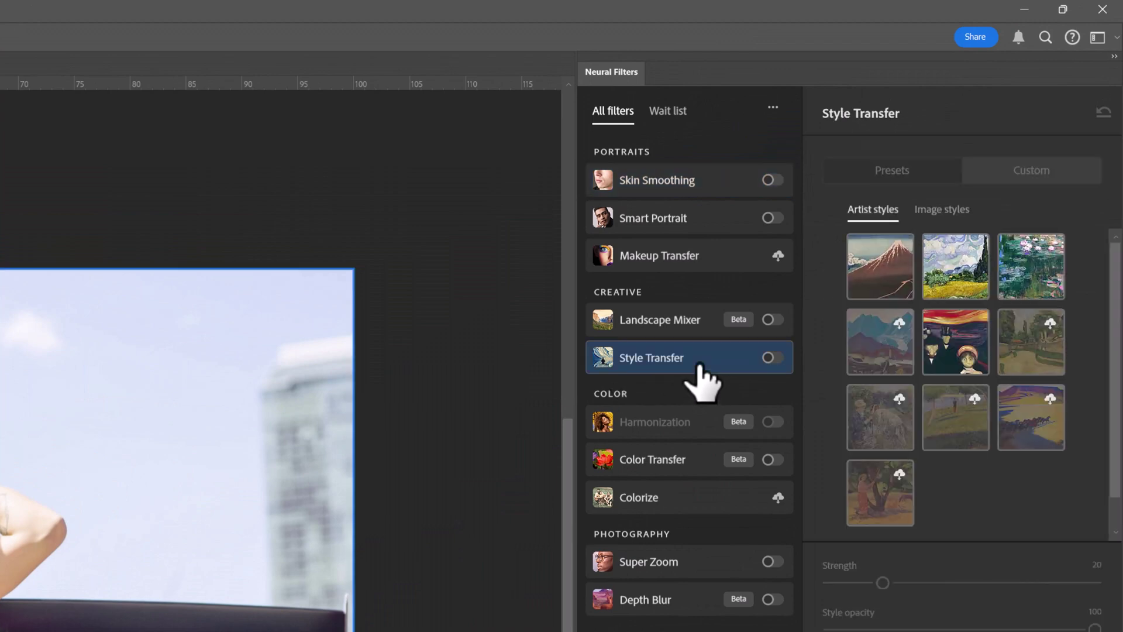
pyautogui.click(772, 358)
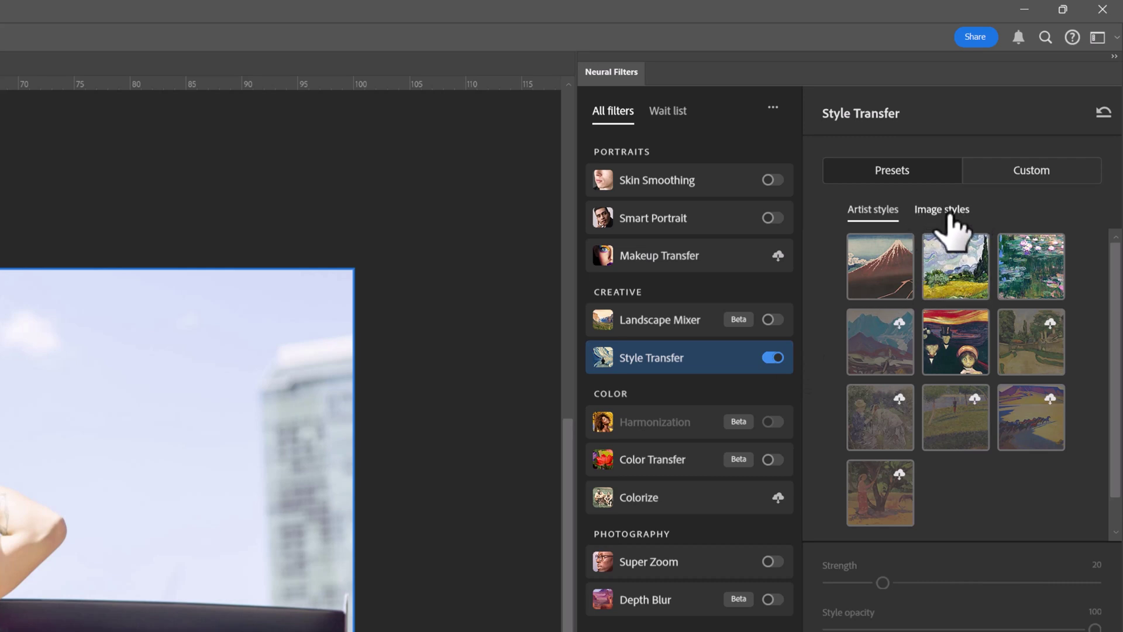
pyautogui.click(950, 225)
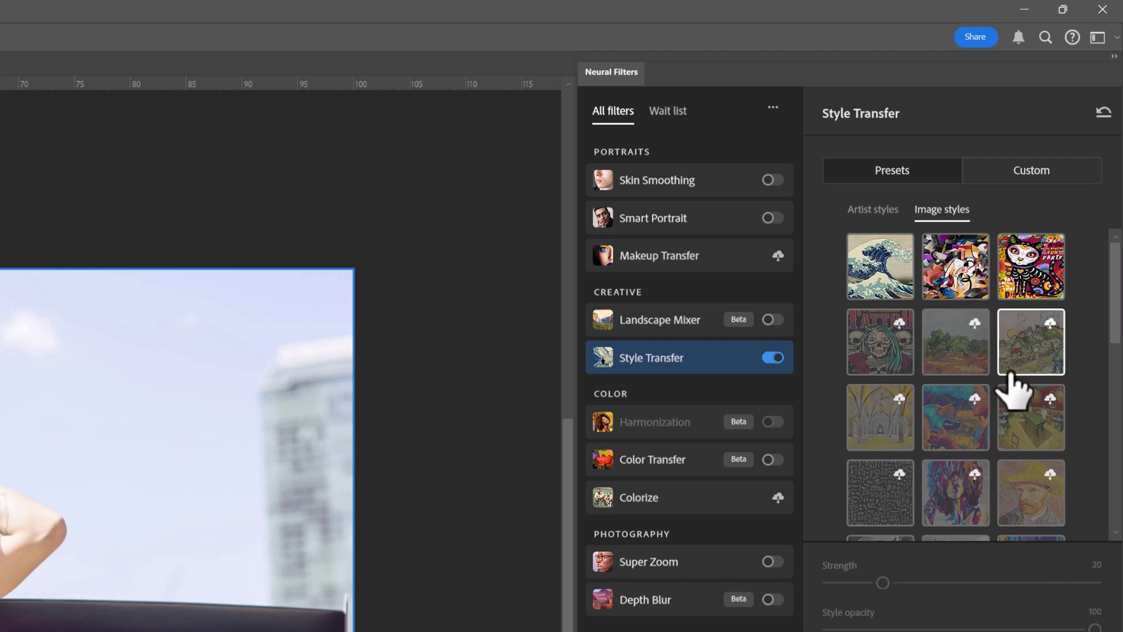
pyautogui.moveTo(1117, 338); pyautogui.dragTo(1110, 456)
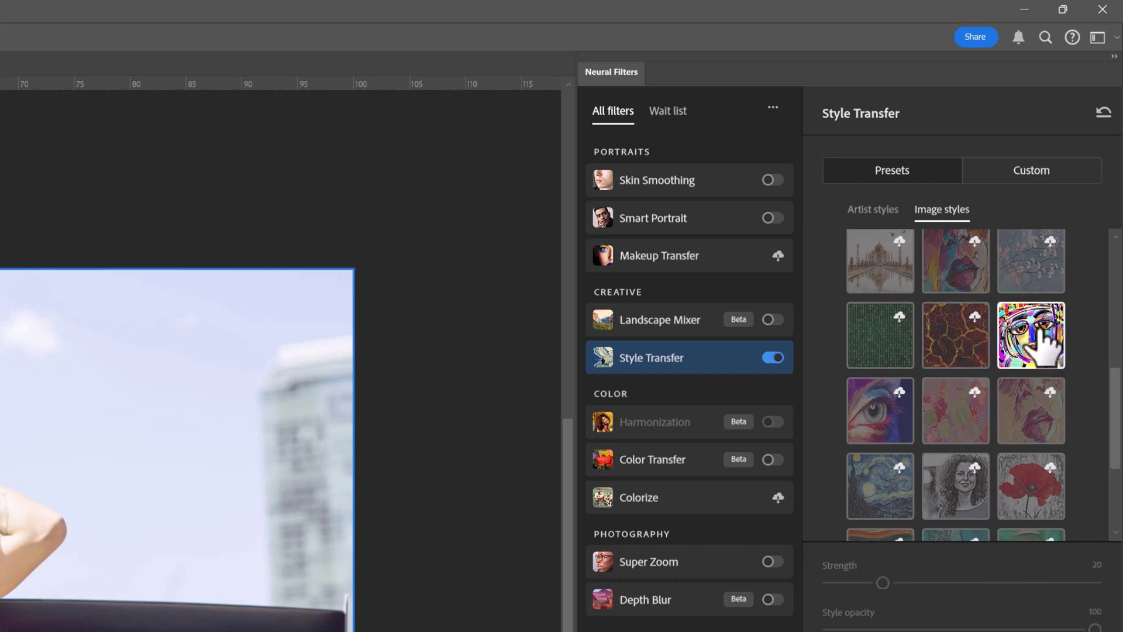
pyautogui.click(1036, 339)
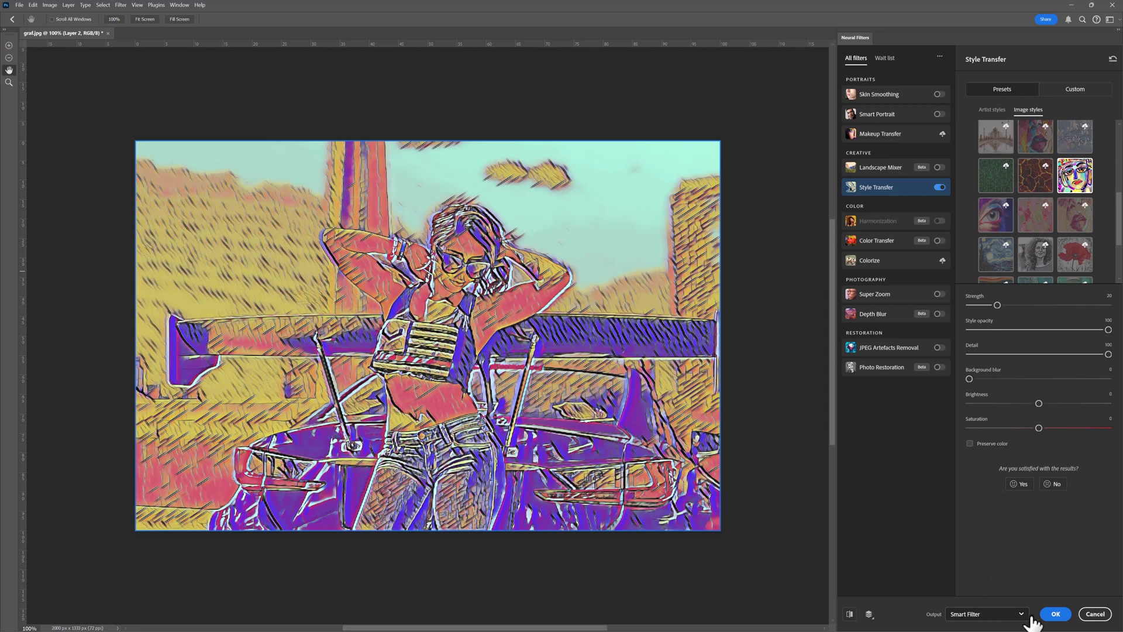
# Step: Apply Style Transfer to Layer 1 as a smart filter and toggle it to compare
pyautogui.click(1058, 616)
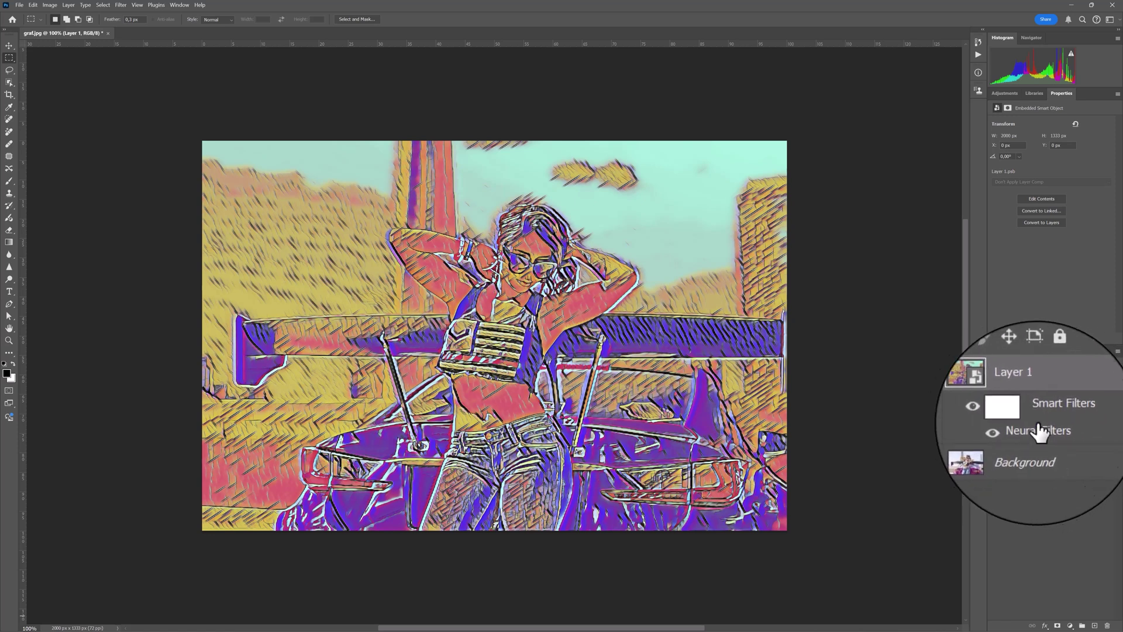
pyautogui.click(1018, 427)
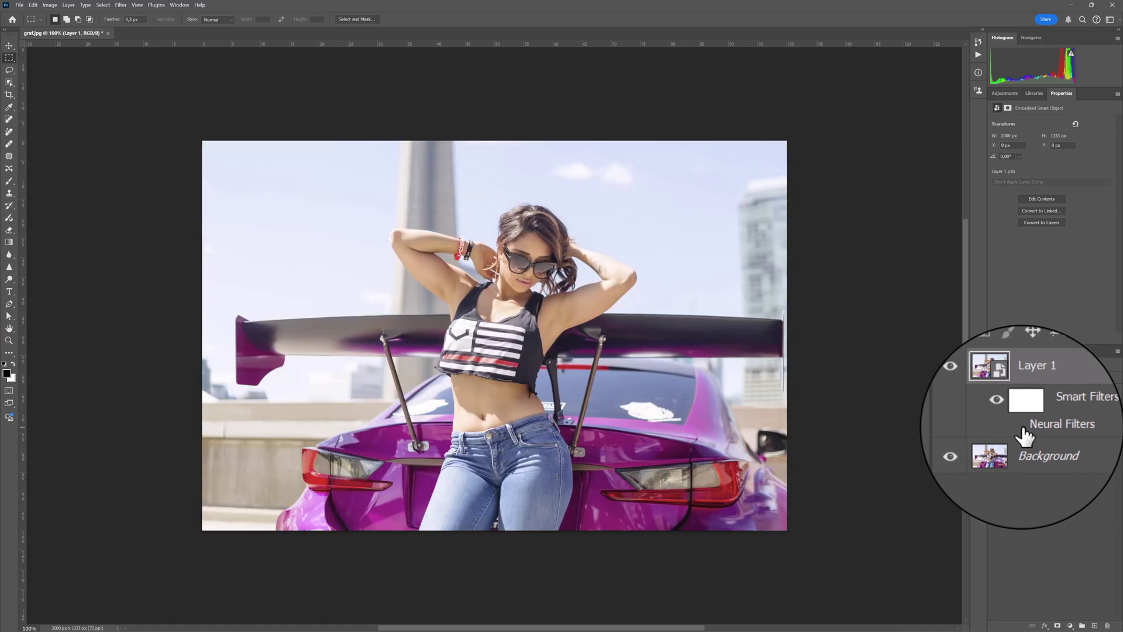
pyautogui.click(1018, 427)
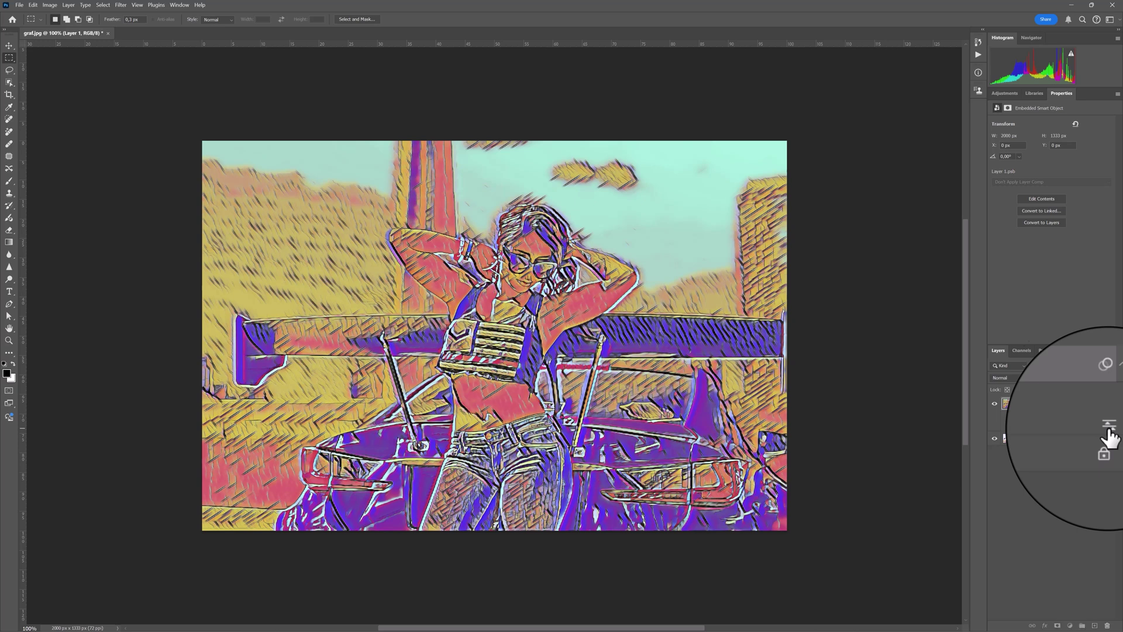
# Step: Set the Neural Filters smart filter blending mode to Soft Light at 100% opacity
pyautogui.doubleClick(1108, 427)
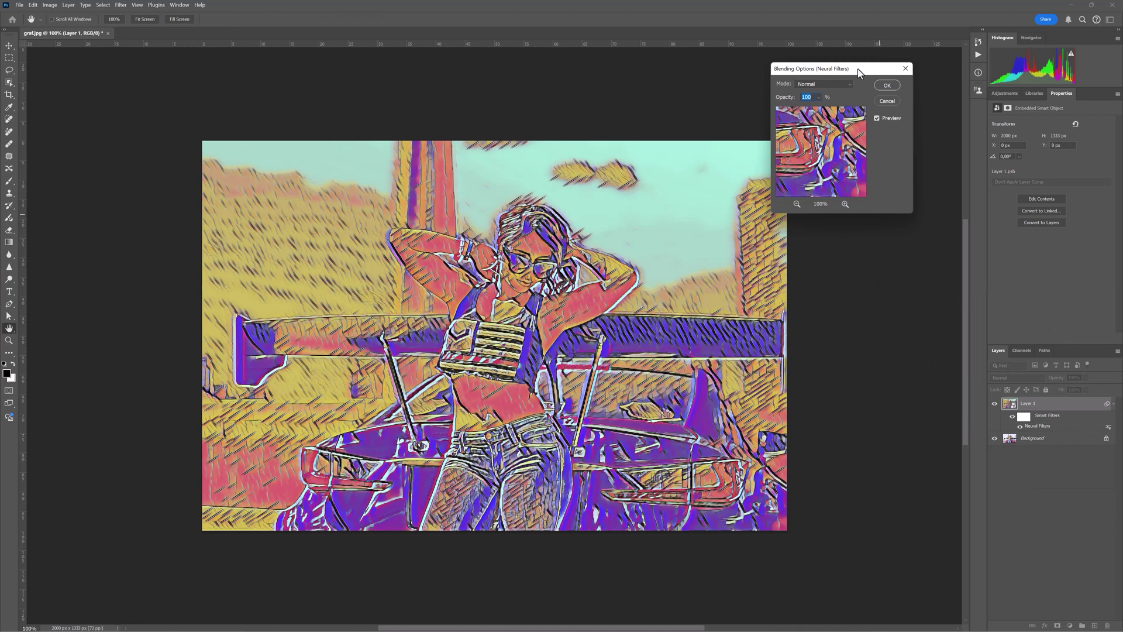
pyautogui.moveTo(857, 73); pyautogui.dragTo(870, 134)
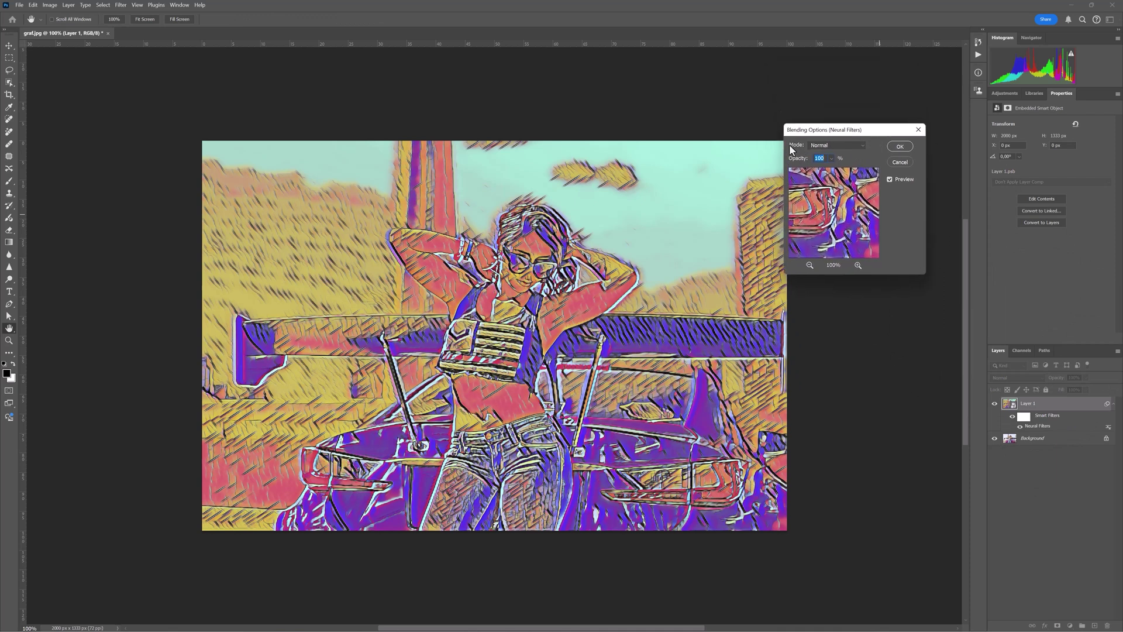
pyautogui.click(864, 149)
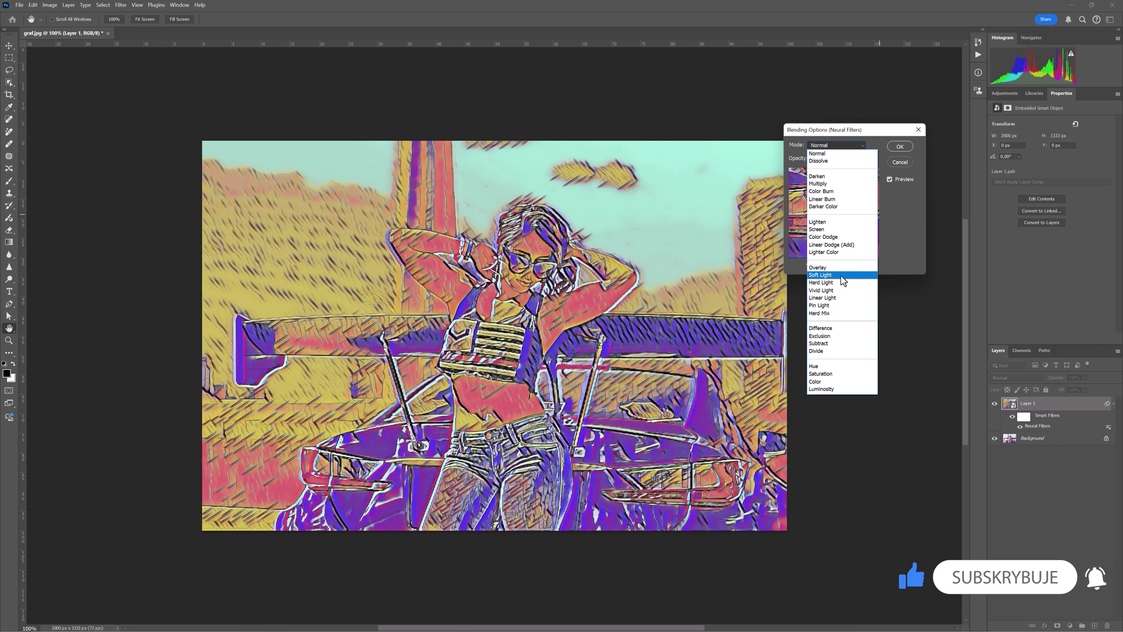
pyautogui.click(838, 275)
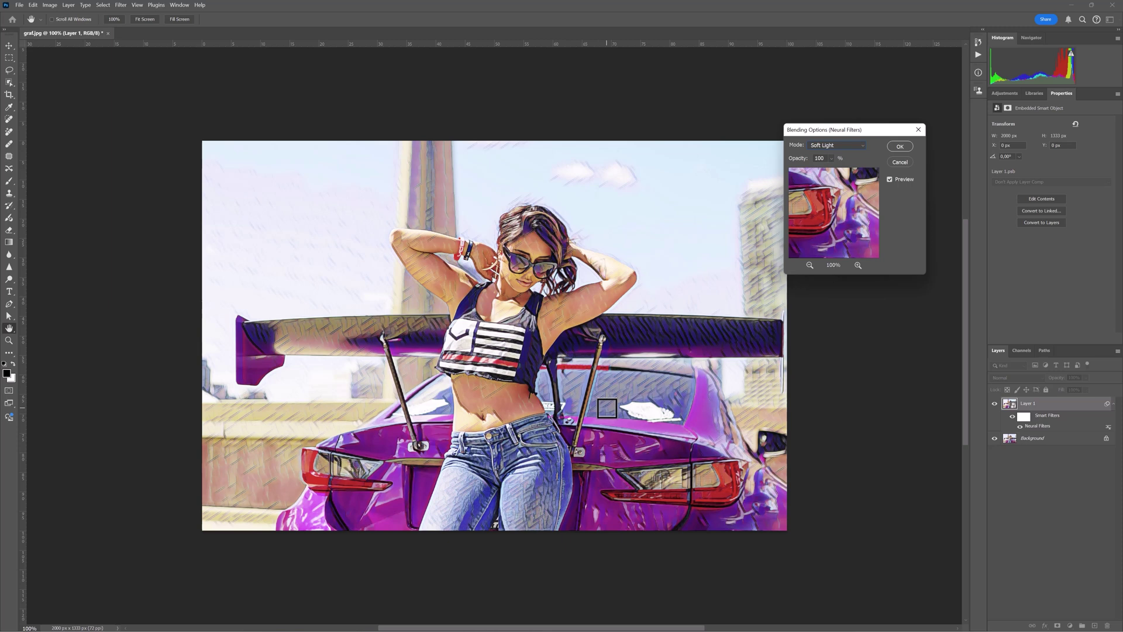
pyautogui.click(901, 147)
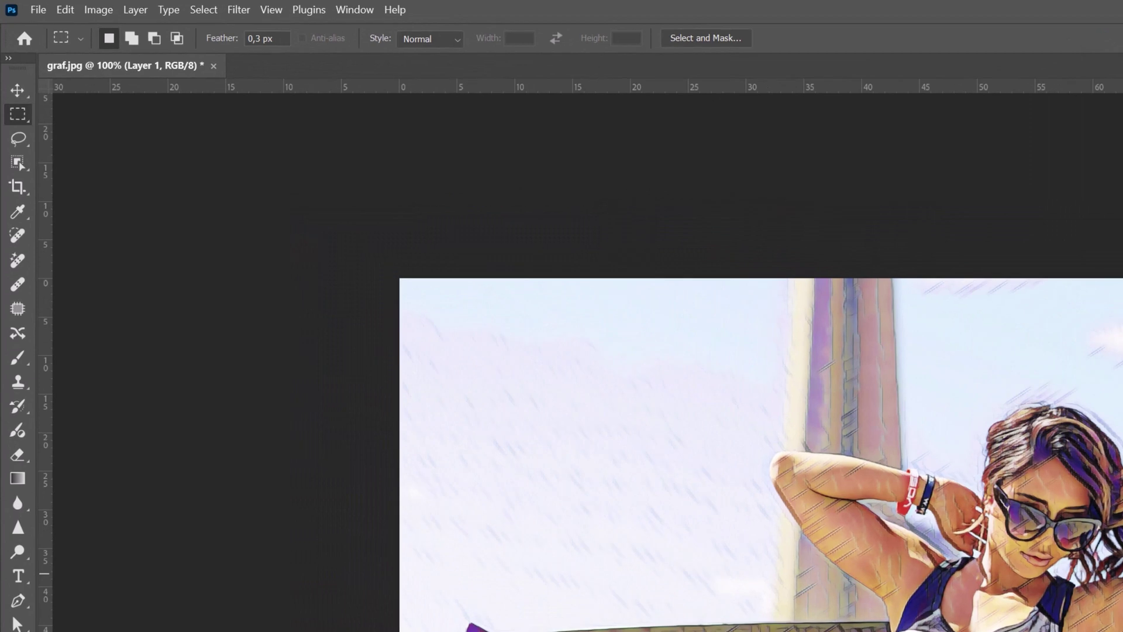
# Step: Add a Filter Gallery Grain texture: Regular, intensity 20, contrast 50
pyautogui.click(248, 9)
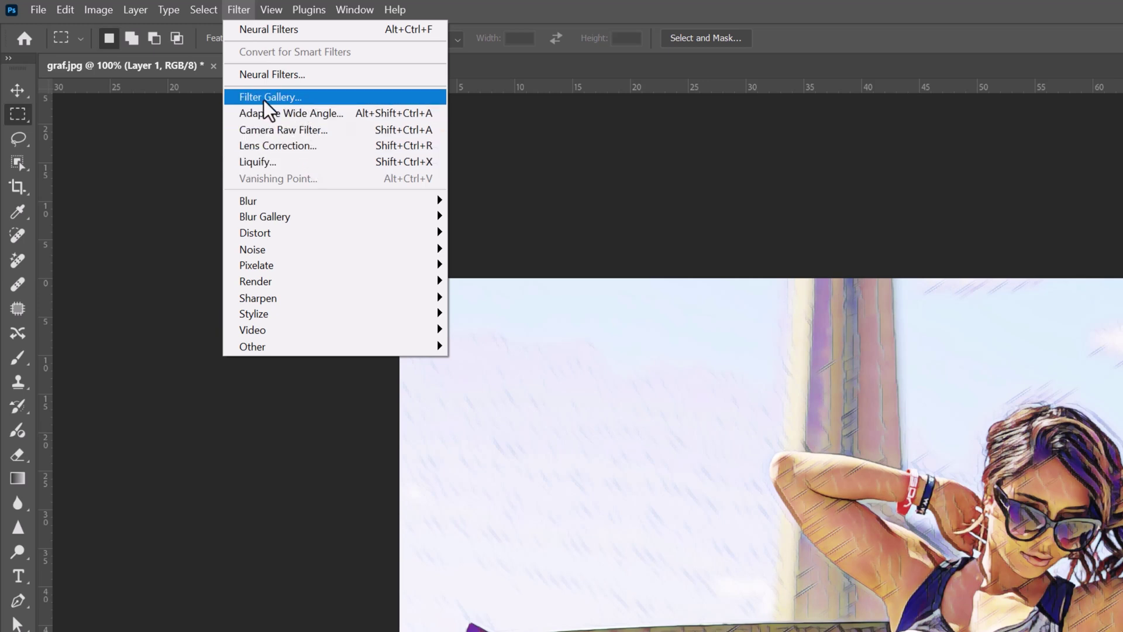
pyautogui.click(287, 98)
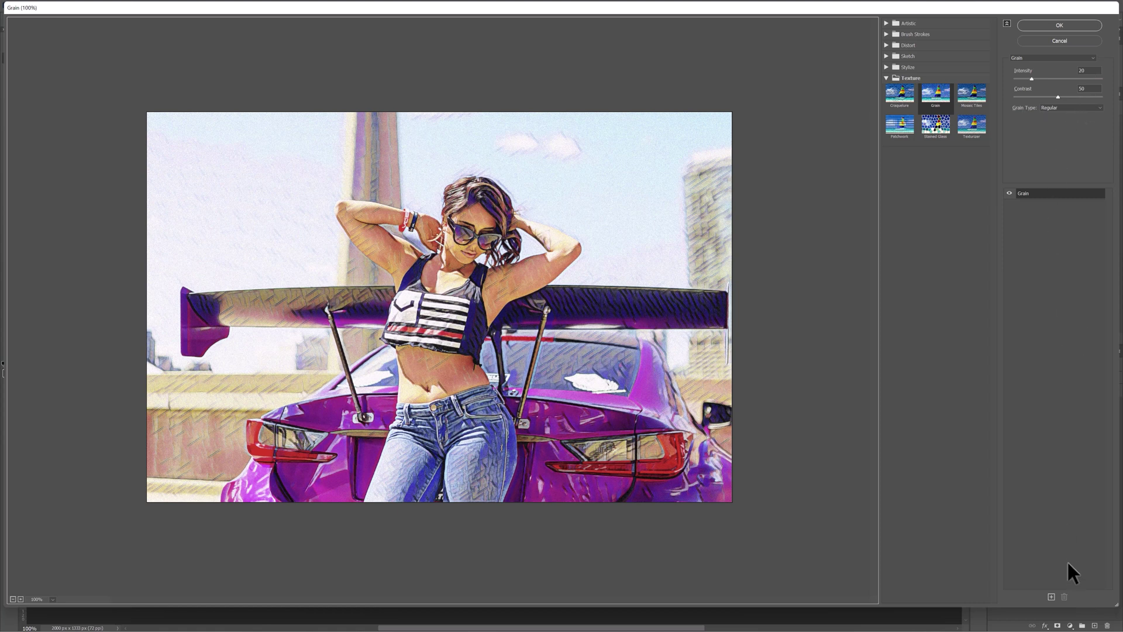
pyautogui.click(1064, 25)
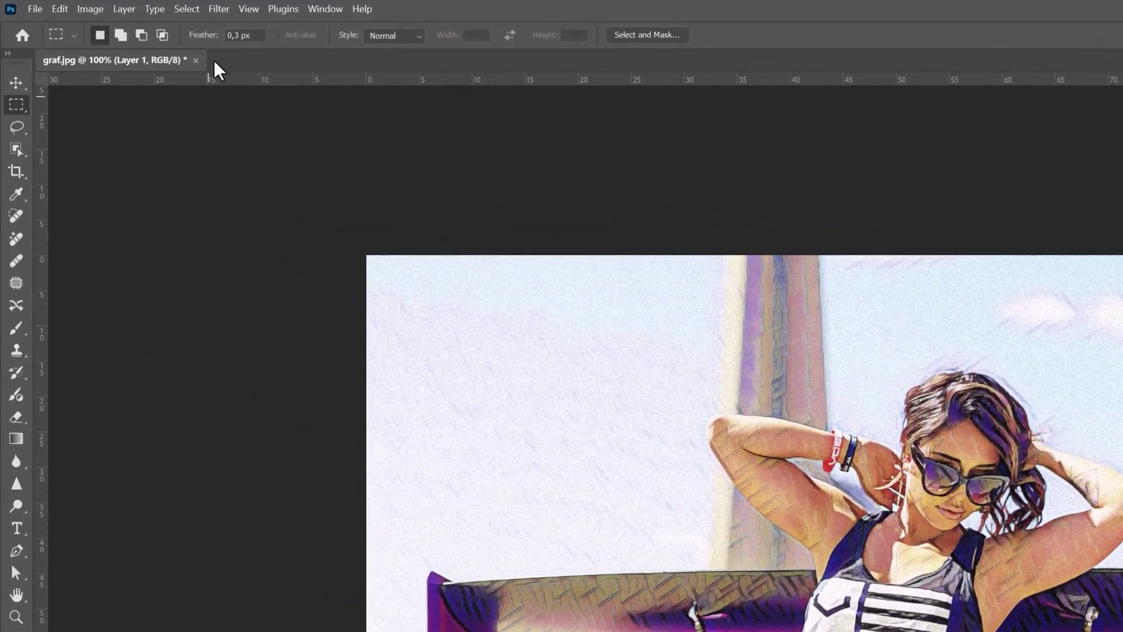
# Step: Open the Pixelate > Color Halftone filter with Max. Radius 4
pyautogui.click(231, 9)
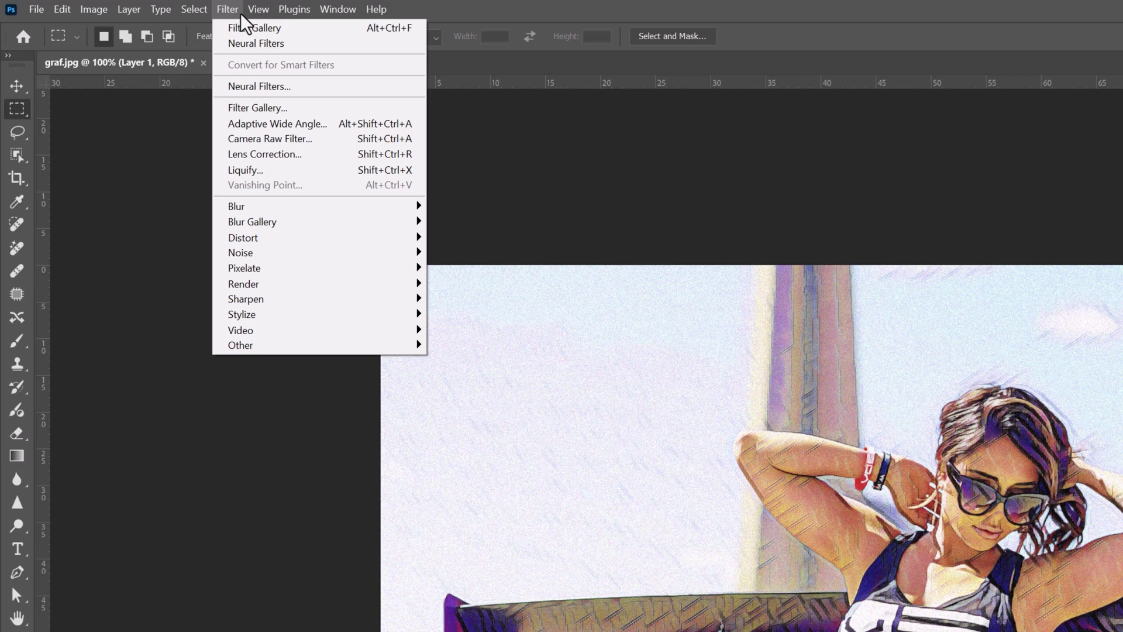
pyautogui.moveTo(263, 268)
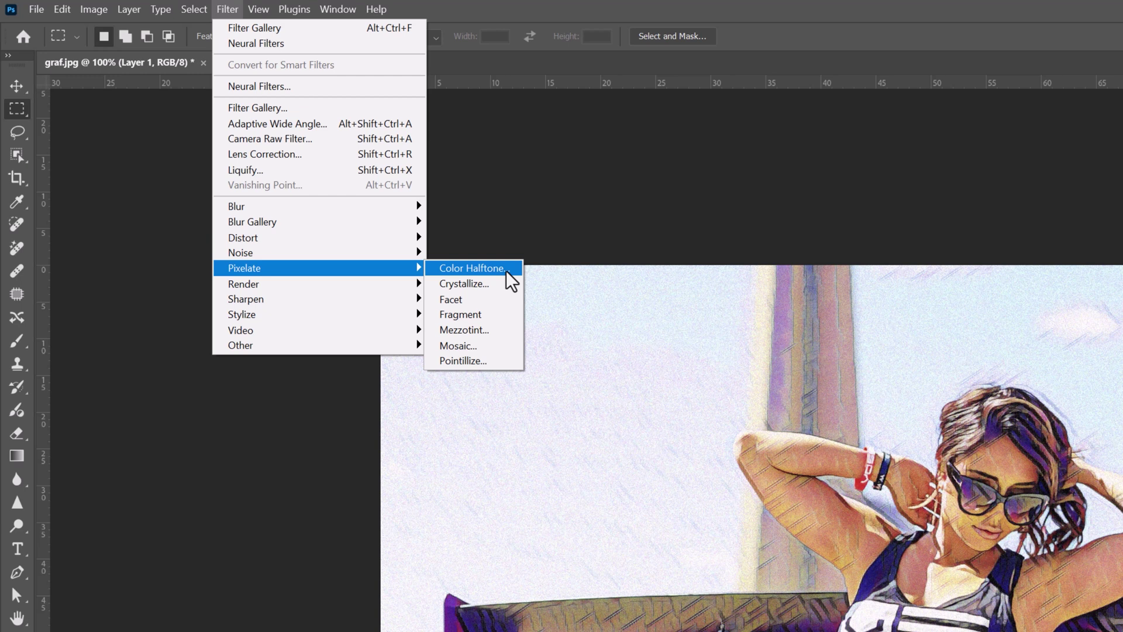
pyautogui.click(507, 270)
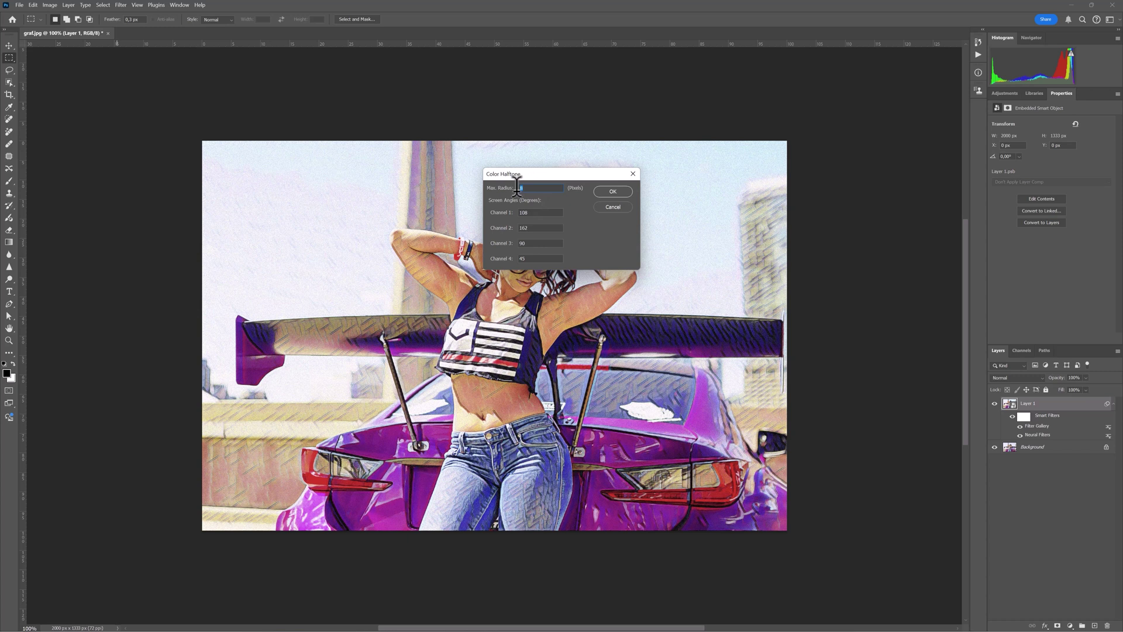
# Step: Apply Color Halftone as a third smart filter on Layer 1
pyautogui.click(614, 191)
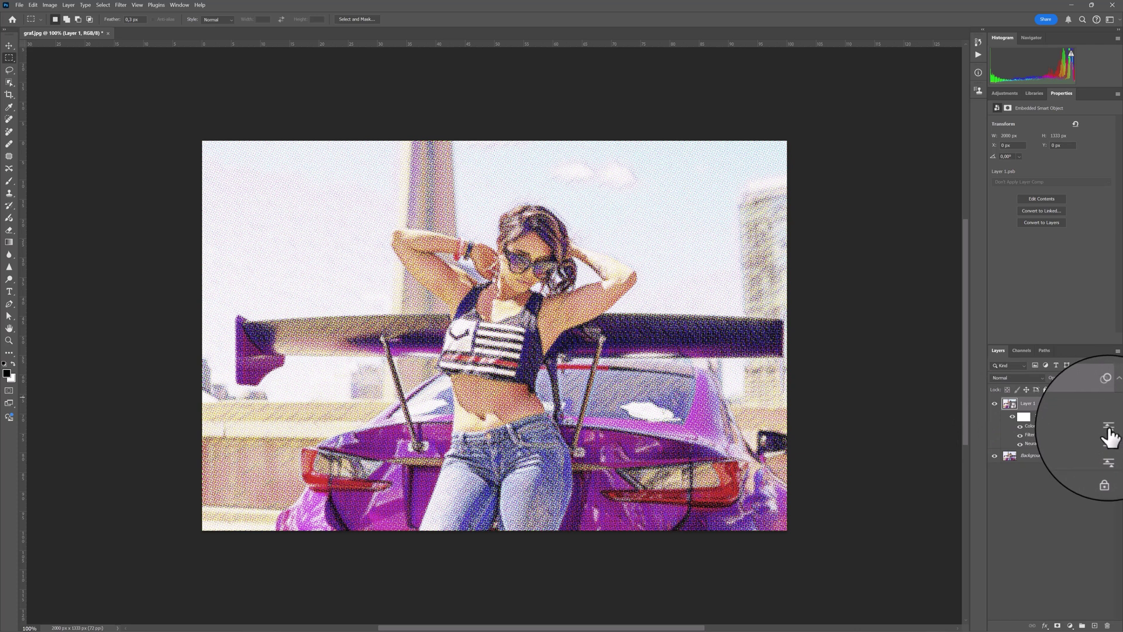
# Step: Blend the Color Halftone smart filter in Soft Light with lowered opacity
pyautogui.doubleClick(1108, 427)
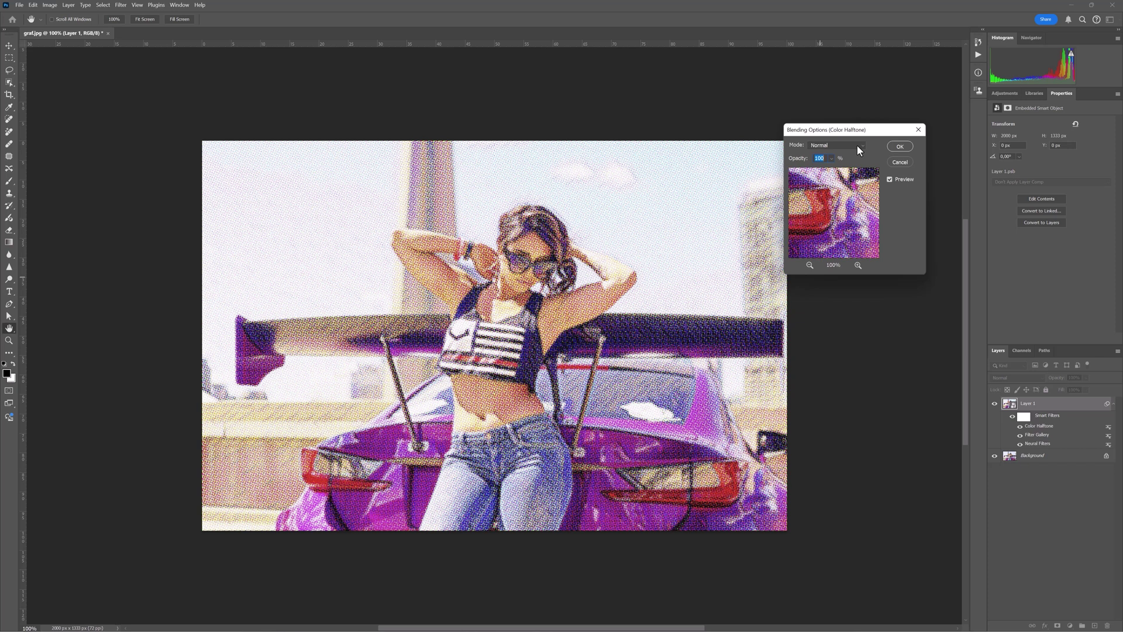
pyautogui.click(857, 146)
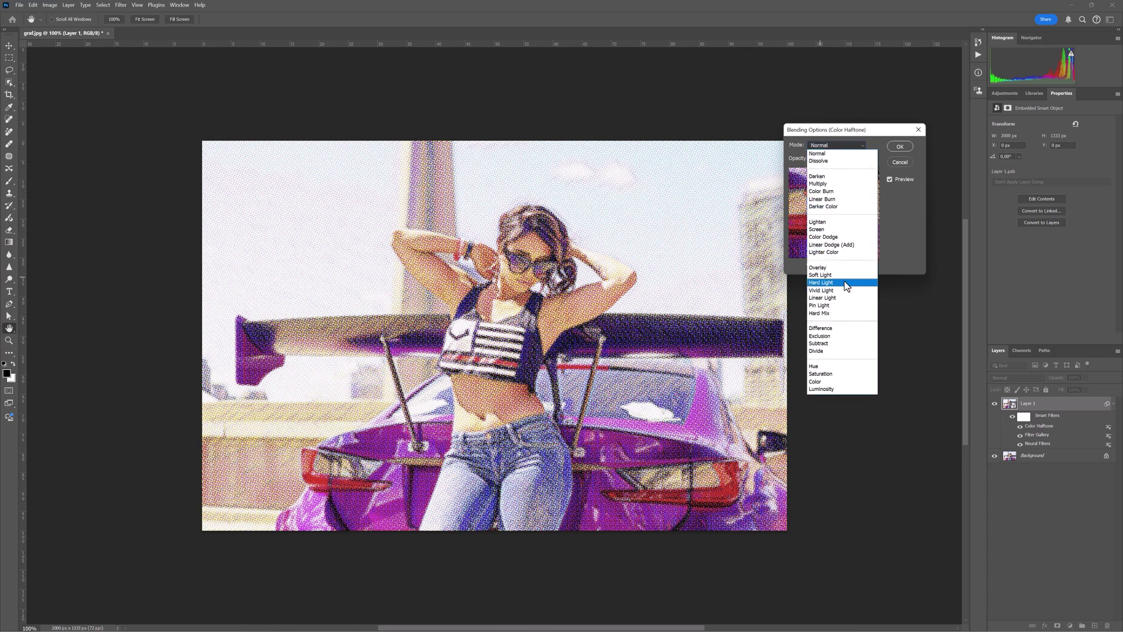
pyautogui.click(833, 275)
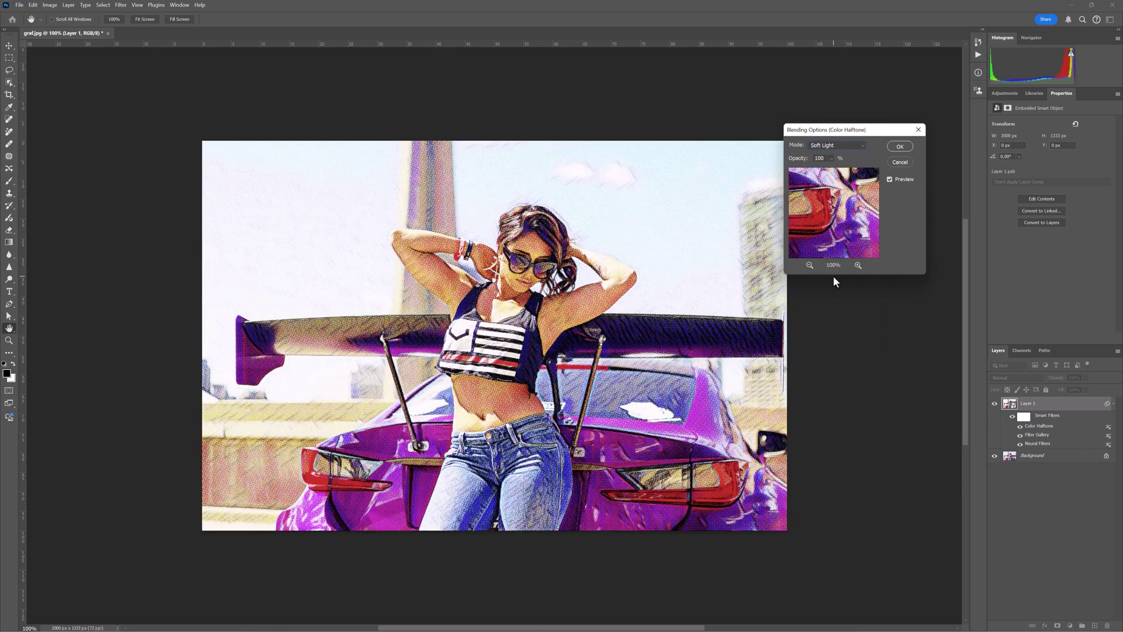
pyautogui.click(831, 159)
pyautogui.moveTo(848, 170); pyautogui.dragTo(810, 175)
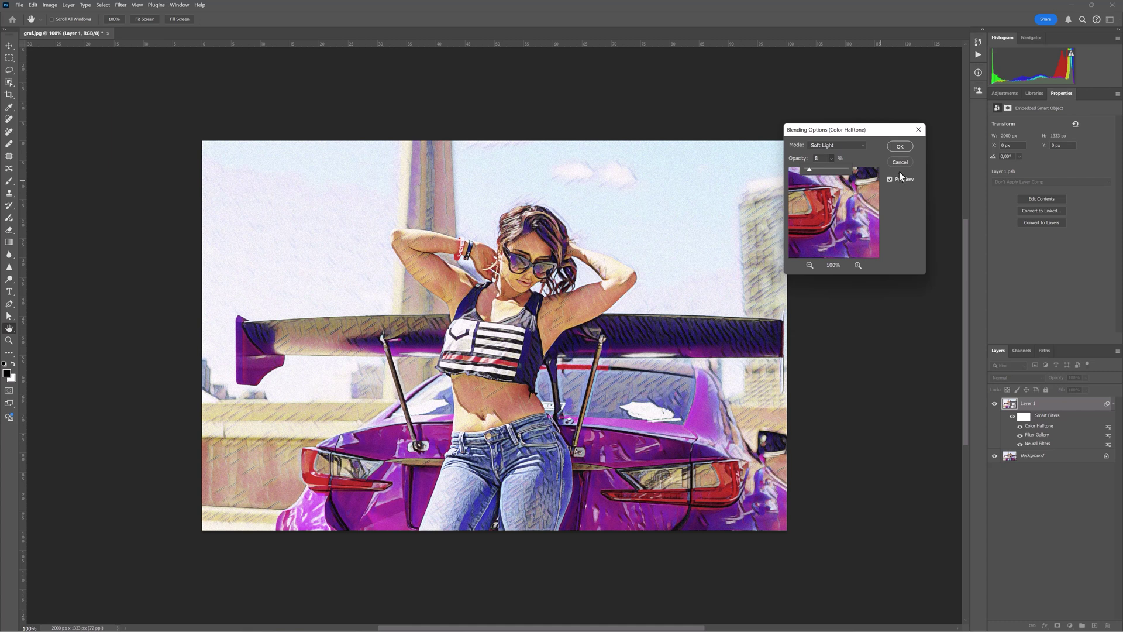
pyautogui.click(903, 146)
pyautogui.press('m')
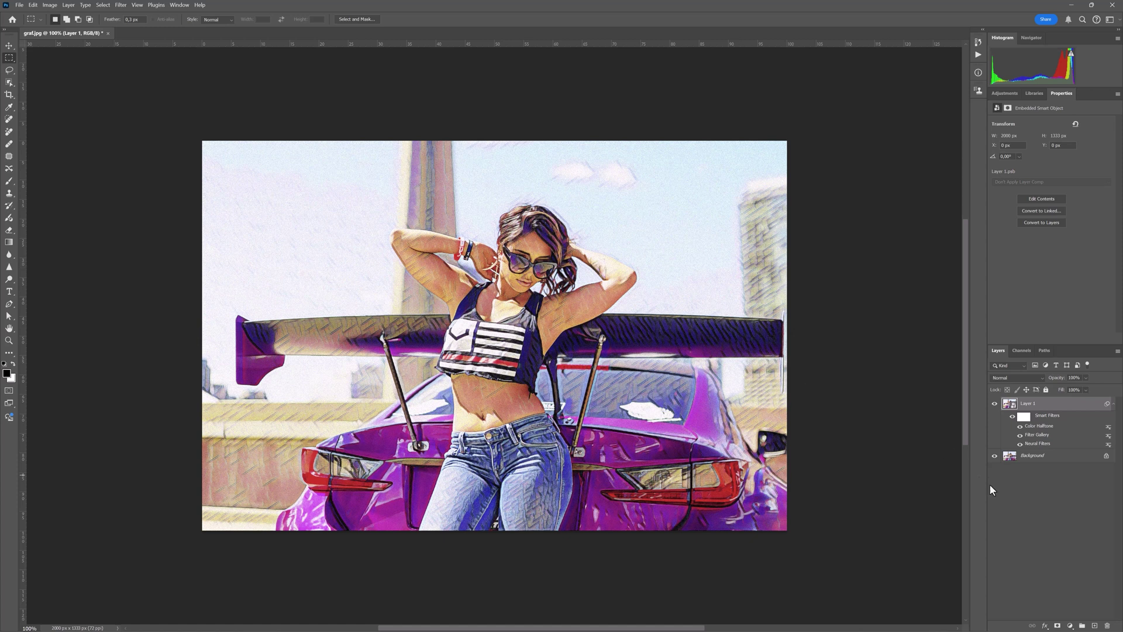
# Step: Add a Hue/Saturation adjustment layer, deleting an accidental Brightness/Contrast layer
pyautogui.click(1071, 626)
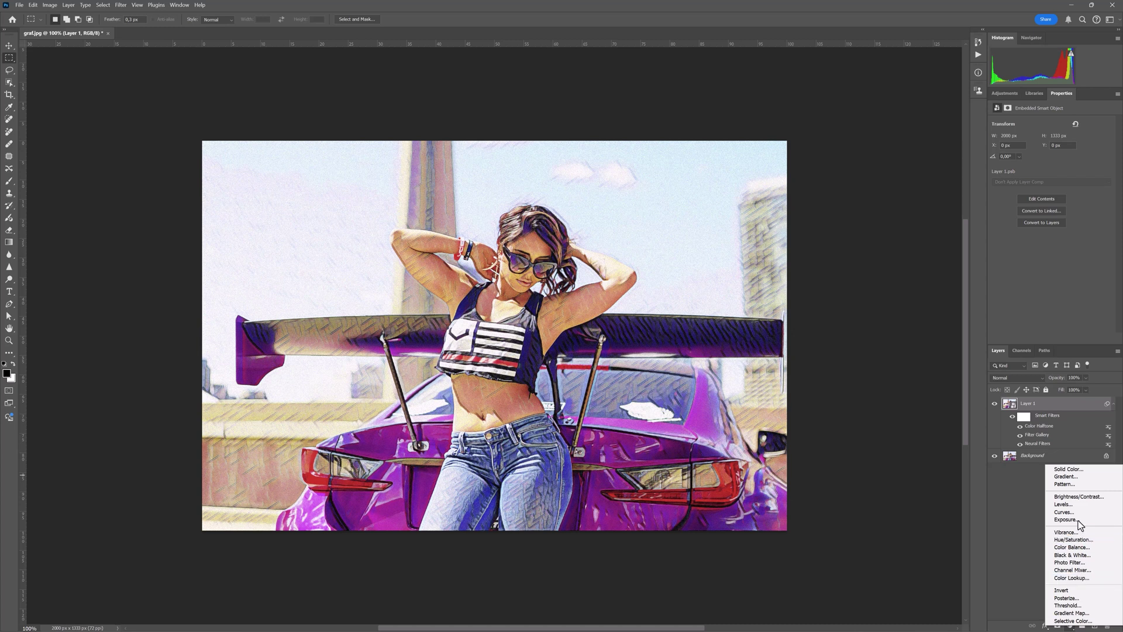
pyautogui.click(1079, 497)
pyautogui.moveTo(1082, 404); pyautogui.dragTo(1106, 626)
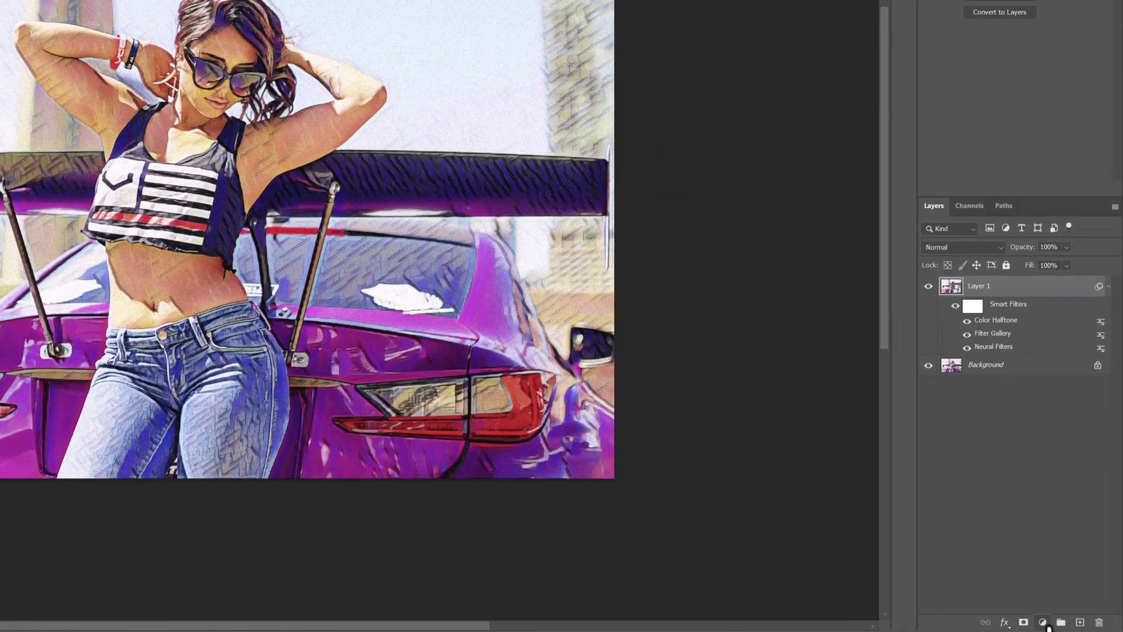
pyautogui.click(1065, 625)
pyautogui.click(1072, 539)
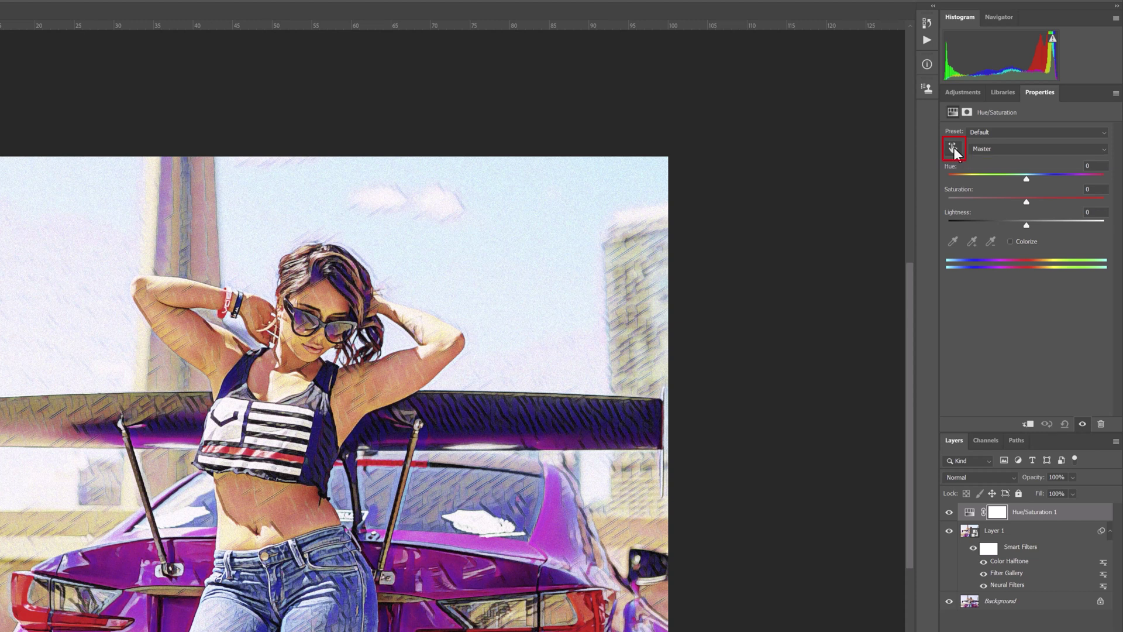
# Step: Sample the yellow areas and drag Yellows saturation down to -26
pyautogui.click(954, 147)
pyautogui.click(300, 337)
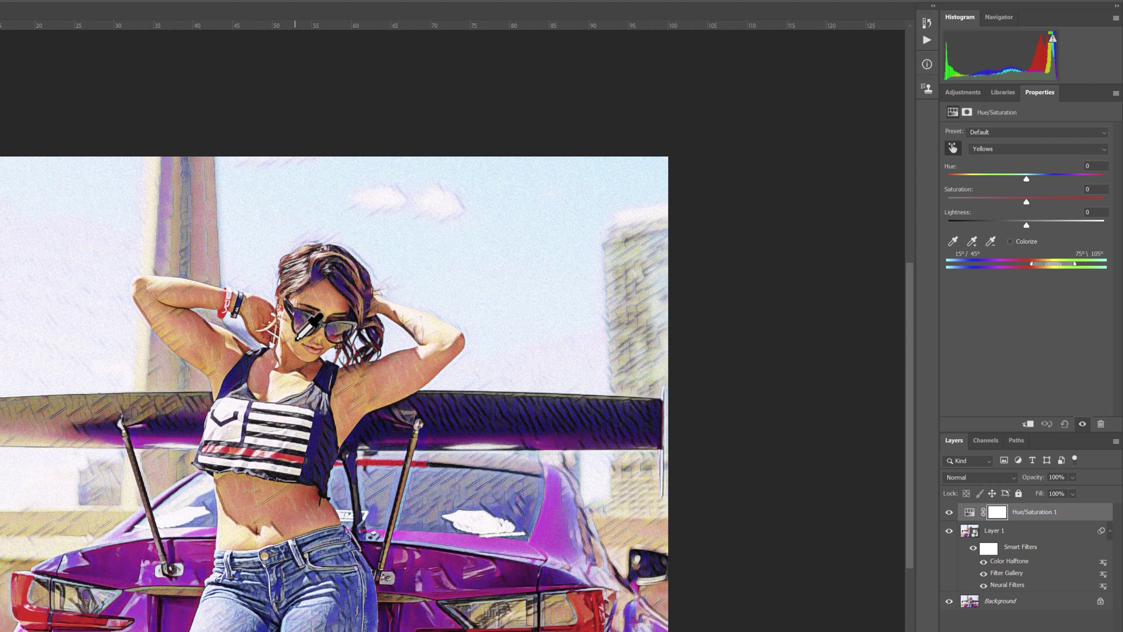
pyautogui.moveTo(299, 338); pyautogui.dragTo(373, 350)
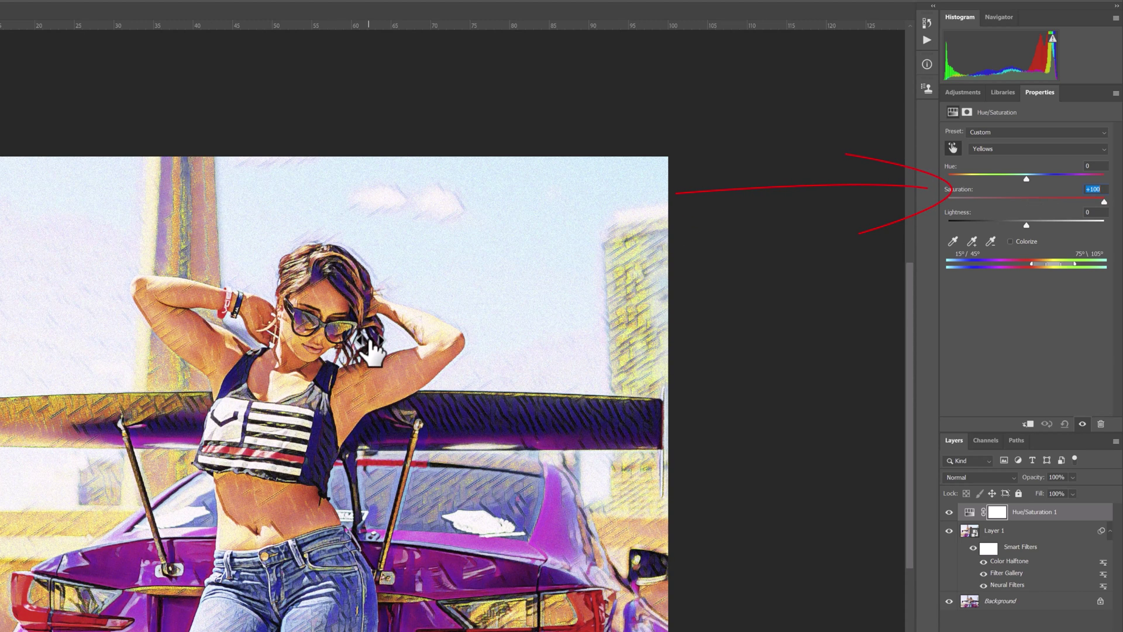
pyautogui.moveTo(370, 345); pyautogui.dragTo(296, 350)
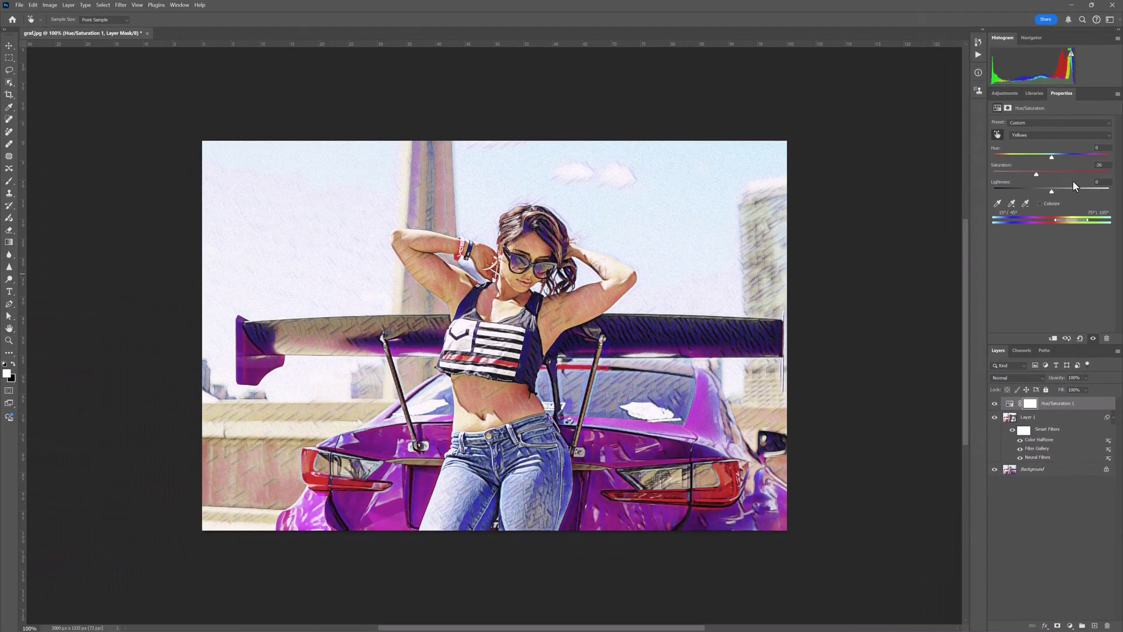
pyautogui.click(1097, 148)
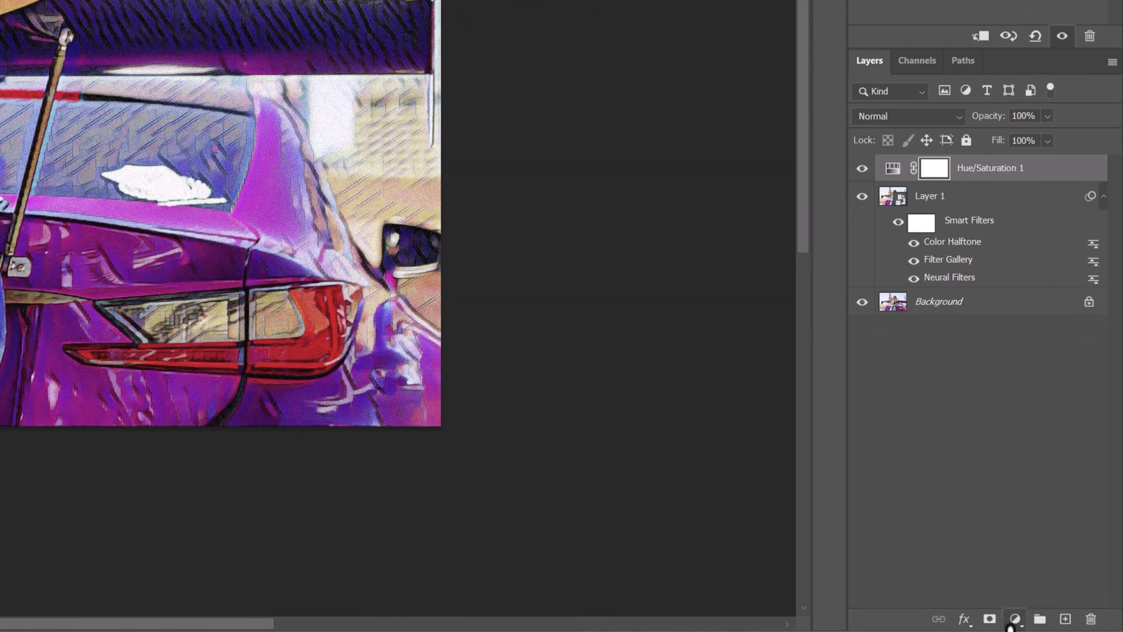
# Step: Create a Vibrance 1 adjustment layer on top, set to Vibrance +50 and Saturation +5
pyautogui.click(1015, 619)
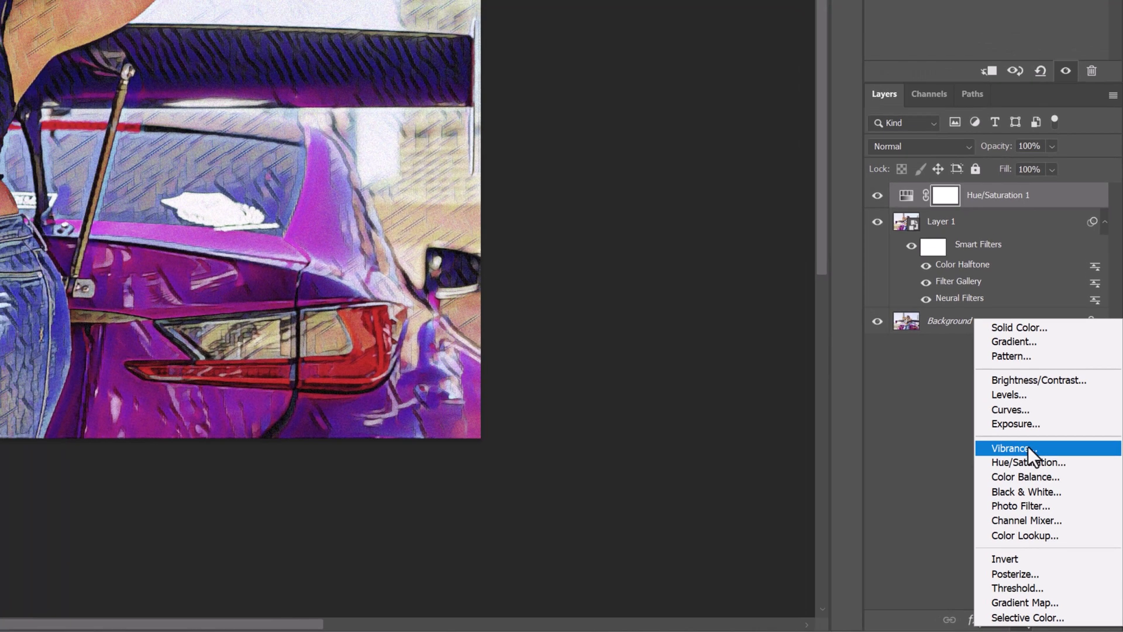
pyautogui.click(1023, 437)
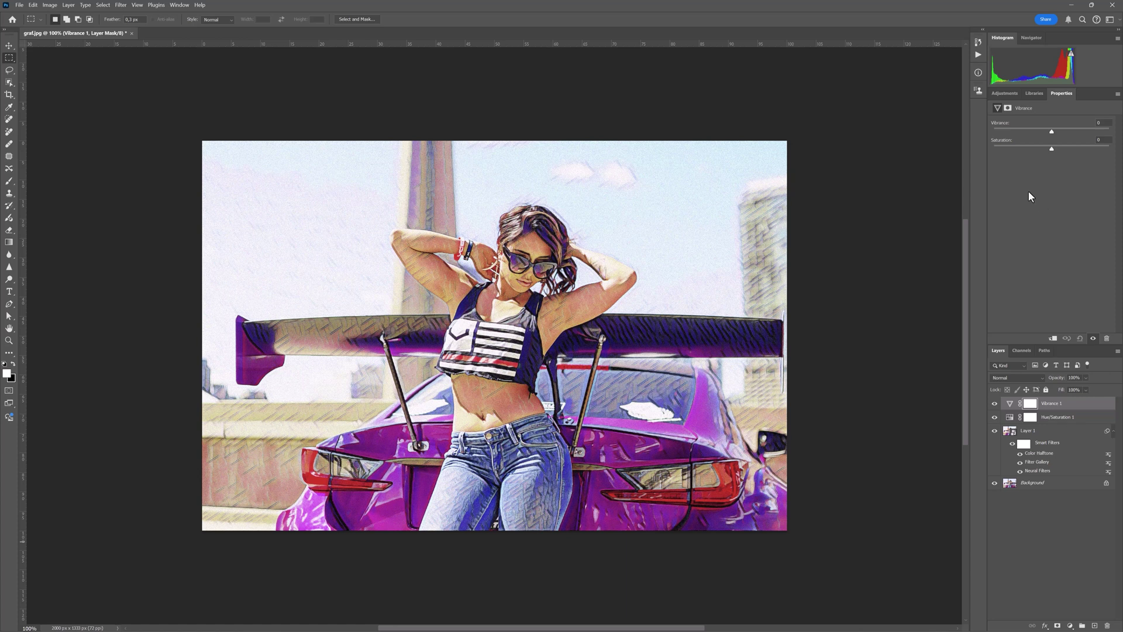
pyautogui.click(1091, 123)
pyautogui.doubleClick(1091, 123)
pyautogui.write('50')
pyautogui.press('Return')
pyautogui.press('Tab')
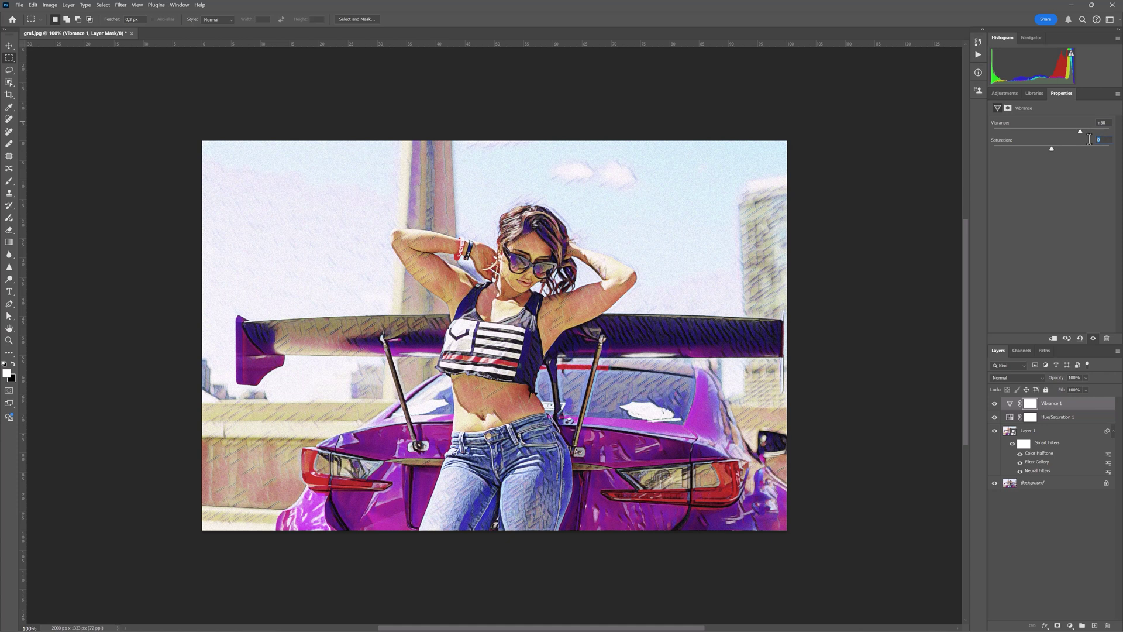
pyautogui.write('5')
pyautogui.keyDown('alt'); pyautogui.click(994, 482); pyautogui.keyUp('alt')
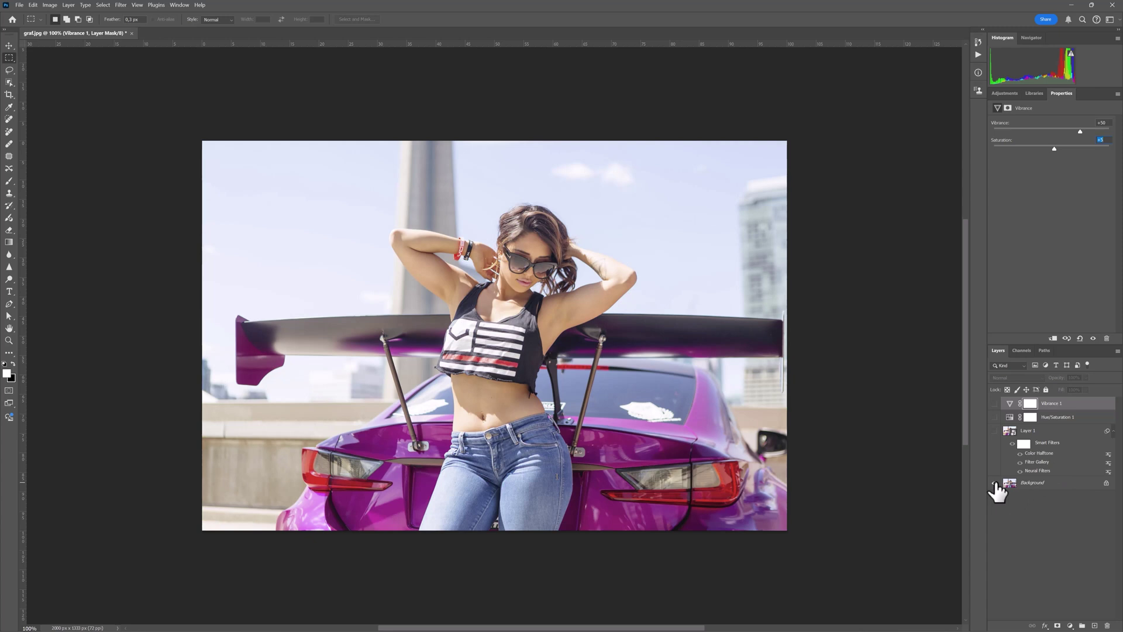
pyautogui.keyDown('alt'); pyautogui.click(995, 483); pyautogui.keyUp('alt')
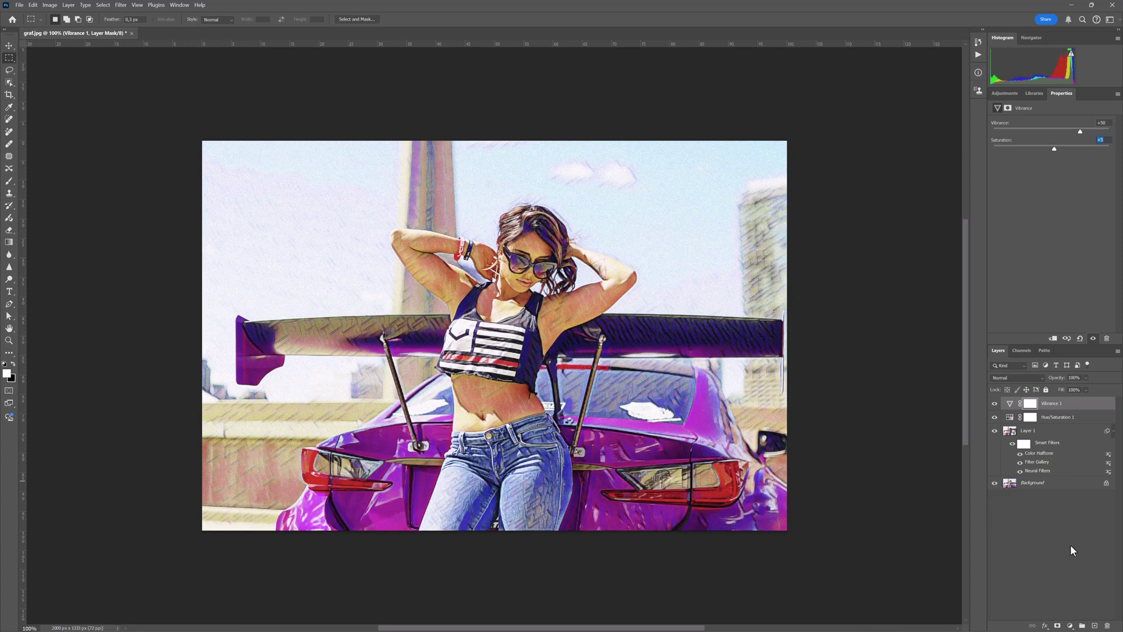